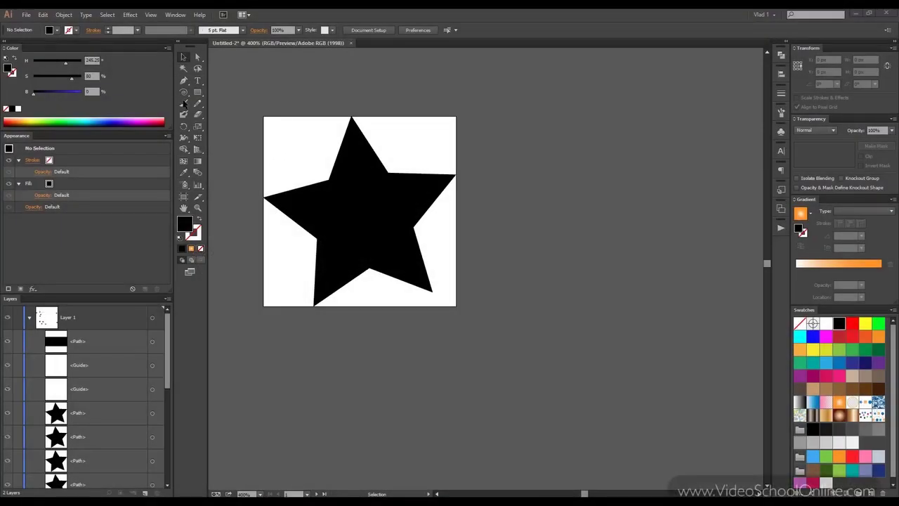
# - Open the File menu over the black star document
pyautogui.click(26, 15)
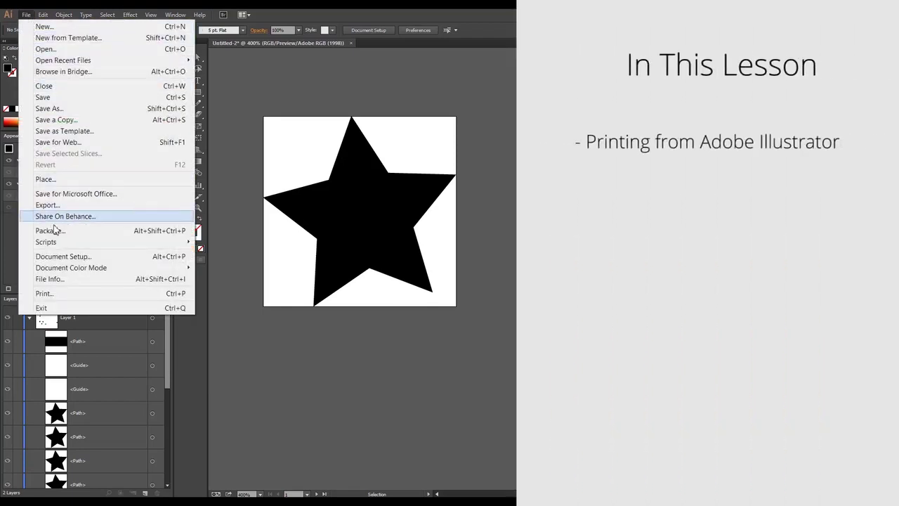
# - Open Print, browse the four preview pages, and drag the star to top-left (X 86, Y 62 px)
pyautogui.click(62, 294)
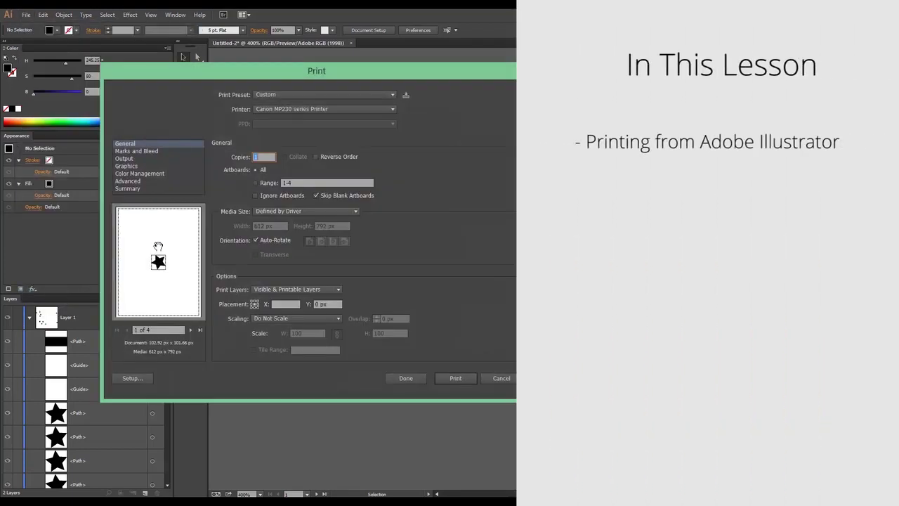
pyautogui.moveTo(160, 264)
pyautogui.mouseDown()
pyautogui.moveTo(150, 245)
pyautogui.moveTo(183, 227)
pyautogui.mouseUp()
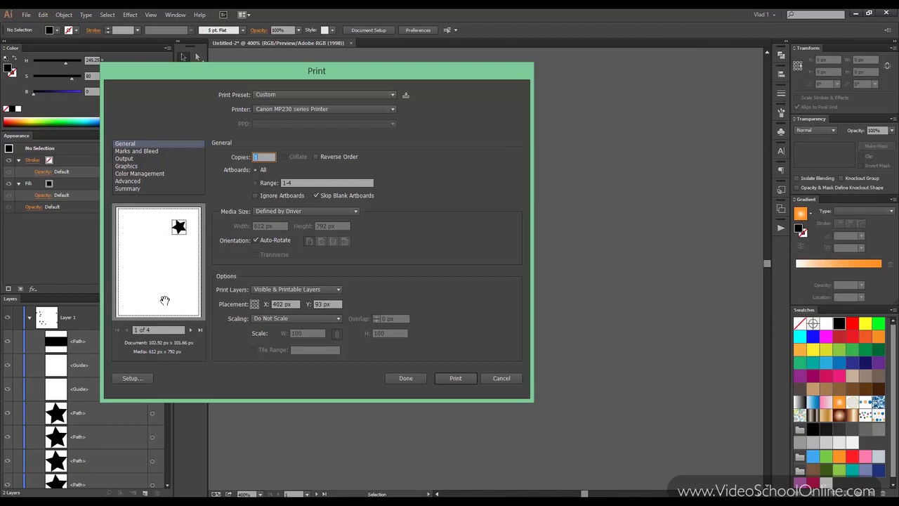
pyautogui.click(190, 329)
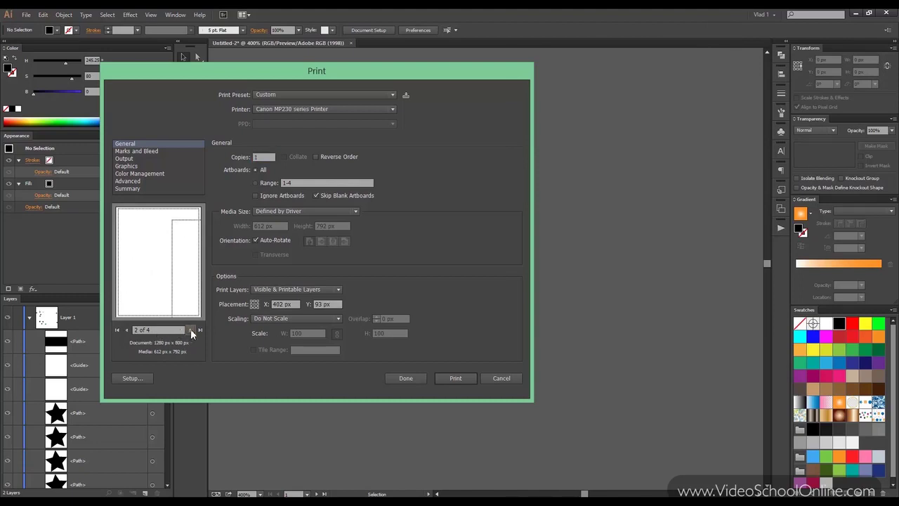
pyautogui.click(190, 329)
pyautogui.click(127, 329)
pyautogui.click(126, 330)
pyautogui.moveTo(182, 230); pyautogui.dragTo(137, 225)
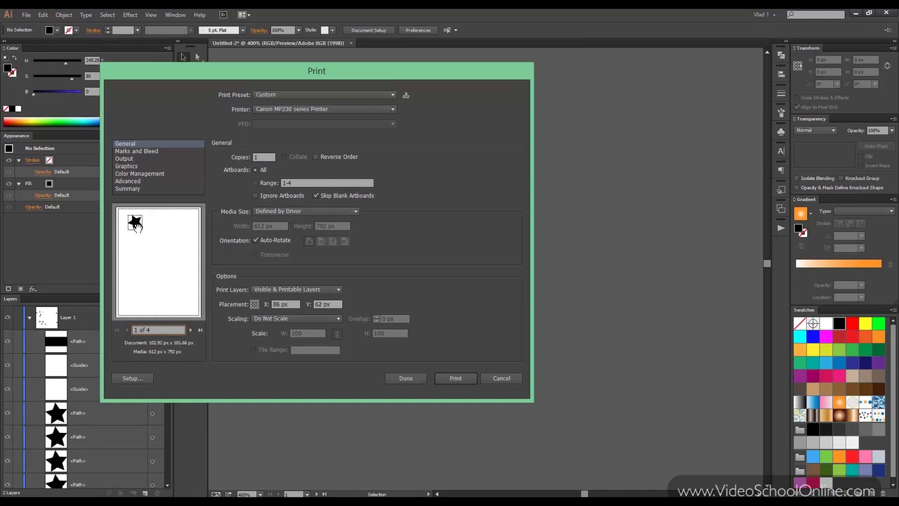
pyautogui.click(311, 93)
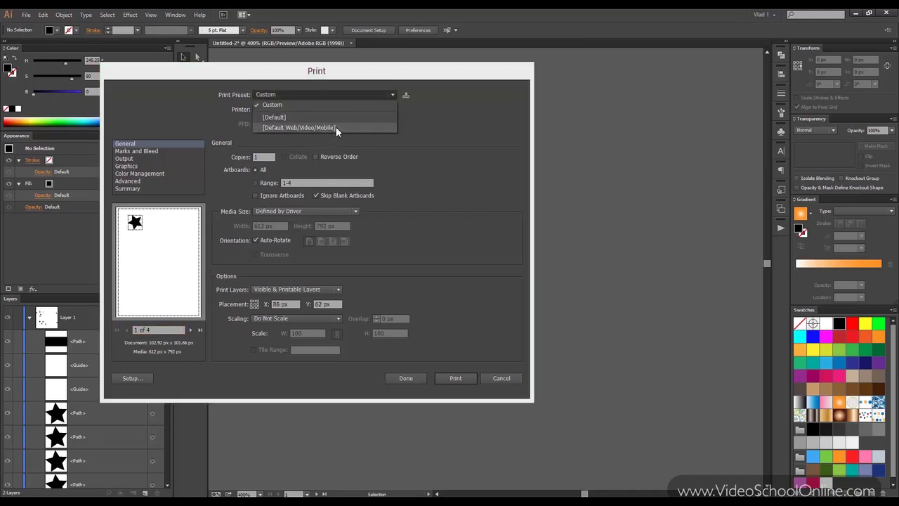
# - Keep the Custom preset and Canon MP230 printer, and limit the print range to artboard 1
pyautogui.click(425, 119)
pyautogui.click(291, 109)
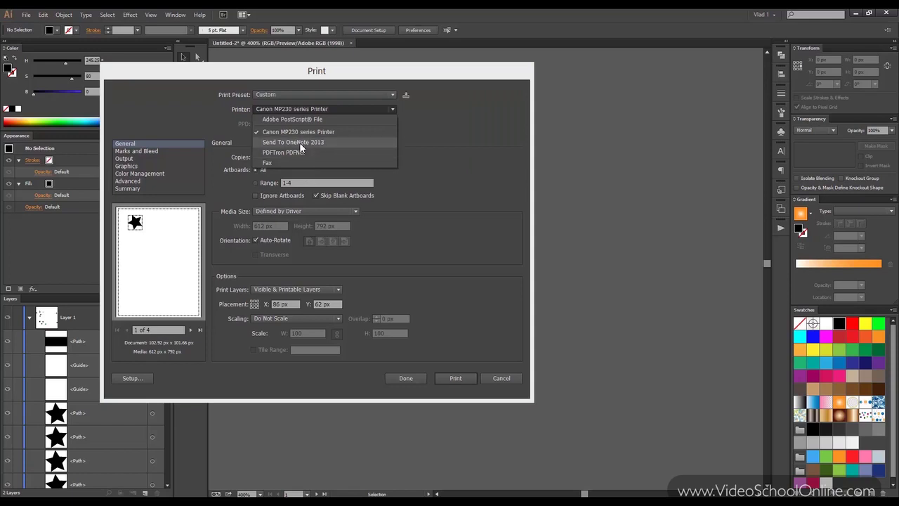
pyautogui.click(443, 133)
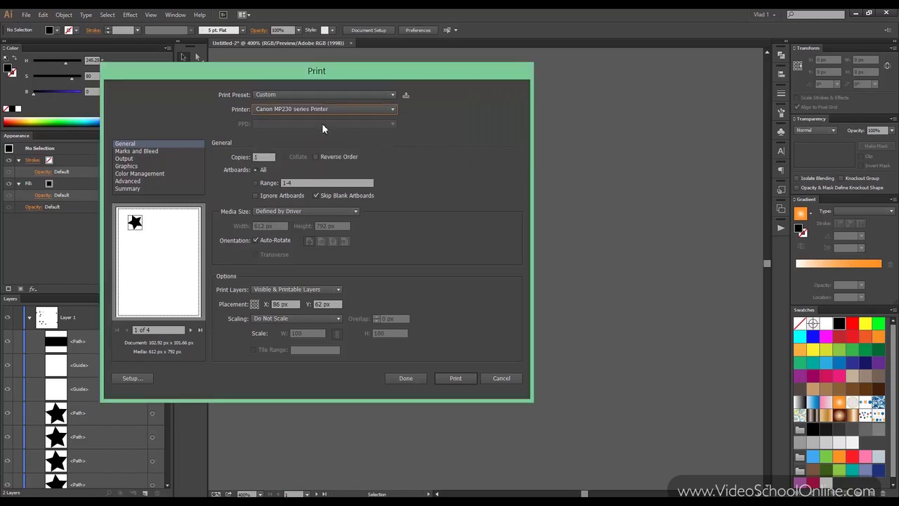
pyautogui.click(262, 157)
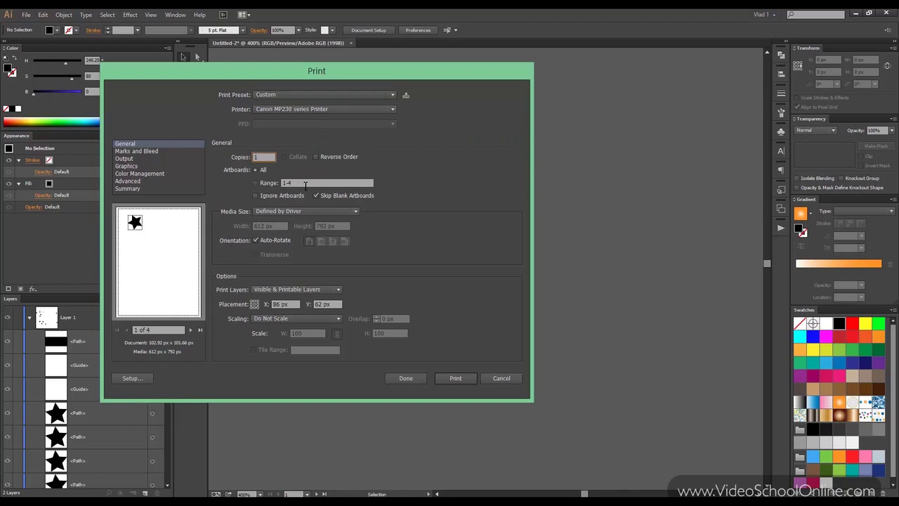
pyautogui.click(286, 182)
pyautogui.write('1')
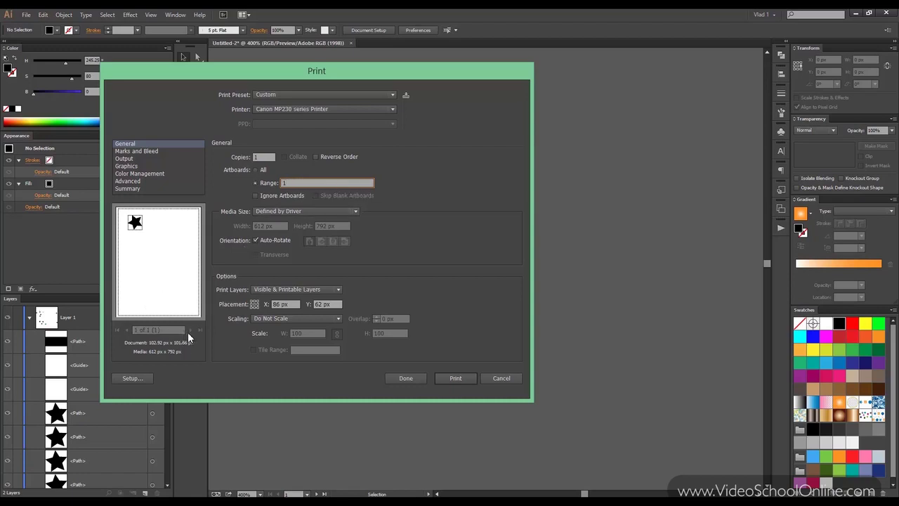
# - Set the print media size to 17"x22" (Scaled), a 1224 × 1584 px page
pyautogui.click(301, 211)
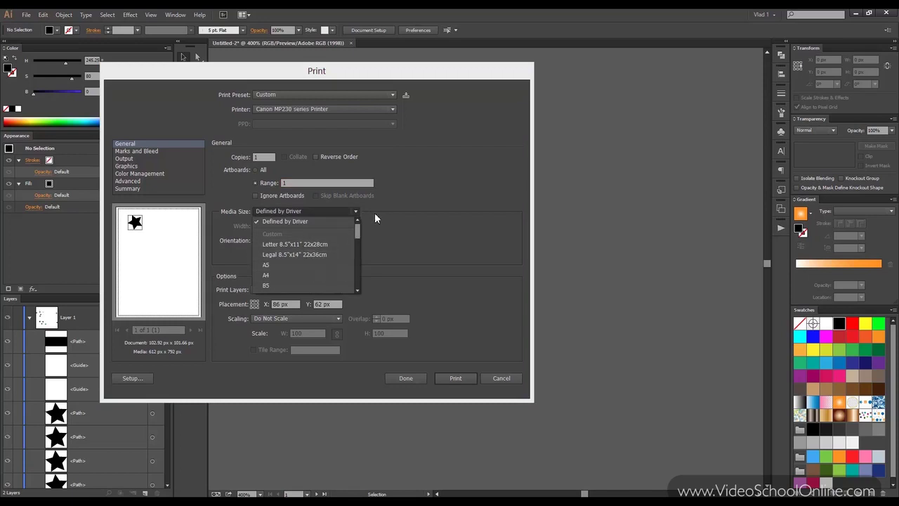
pyautogui.moveTo(357, 230); pyautogui.dragTo(352, 283)
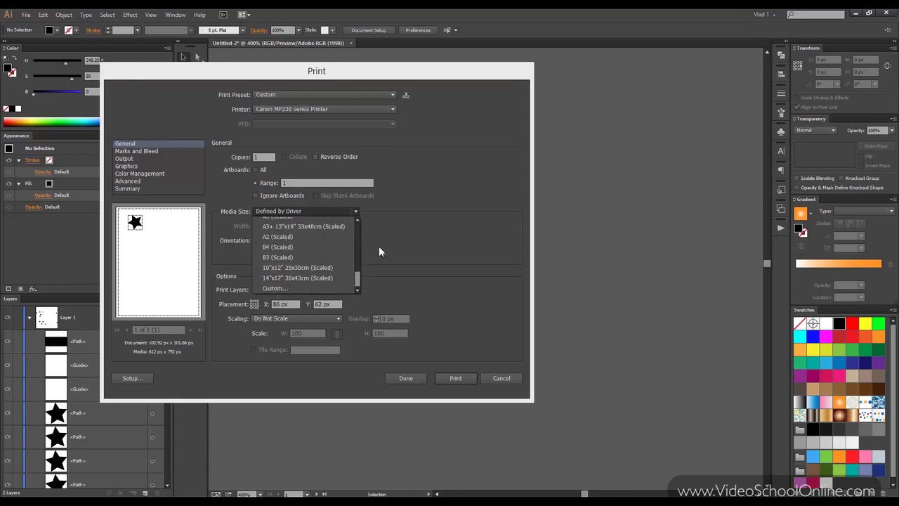
pyautogui.click(309, 287)
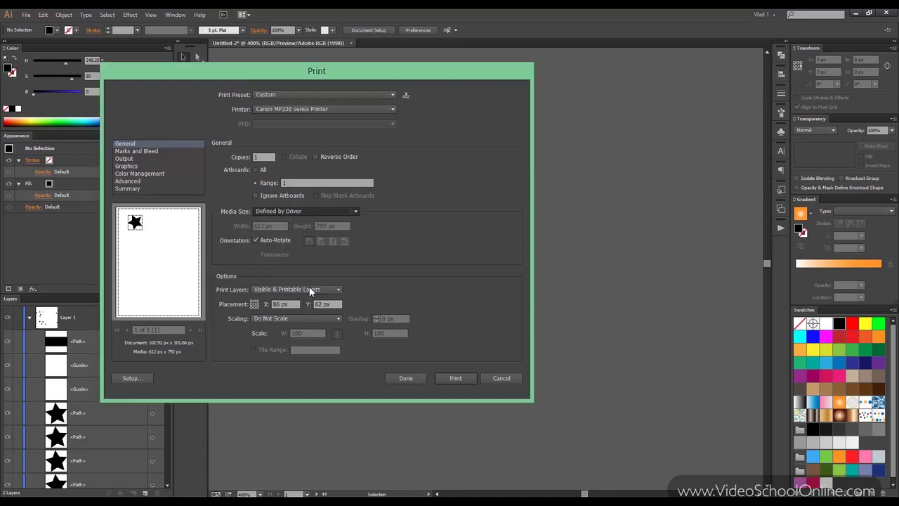
pyautogui.click(281, 210)
pyautogui.press('Escape')
pyautogui.press('Up')
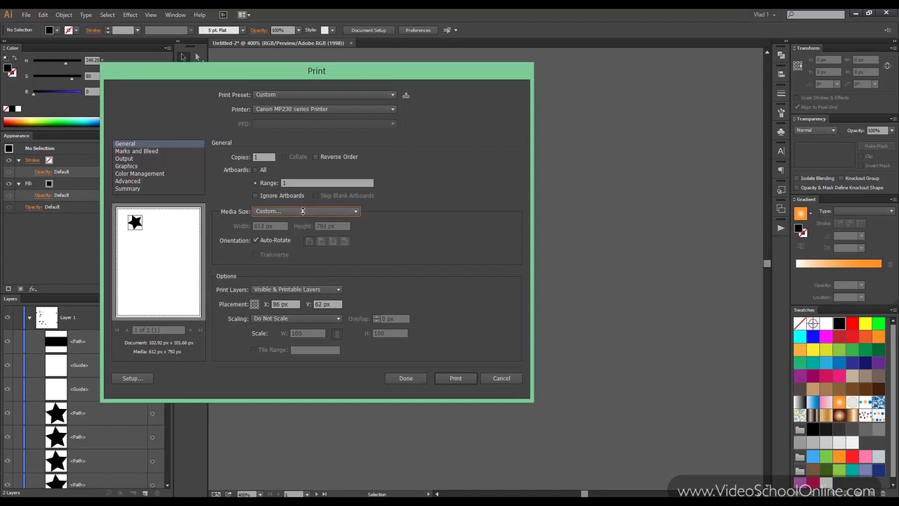
pyautogui.press('Up')
pyautogui.press('Up')
pyautogui.press('Up')
pyautogui.press('Up')
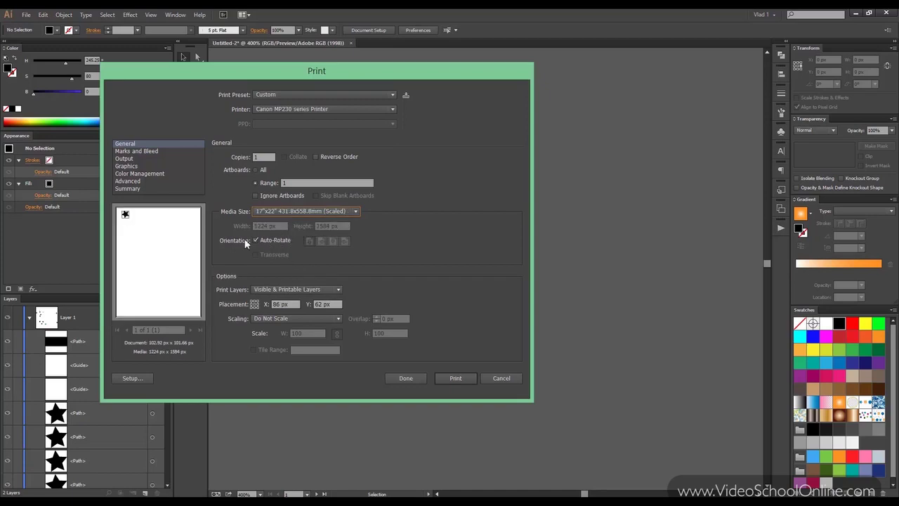
# - Try other page orientations, keep auto-rotate on, and print visible and printable layers
pyautogui.click(258, 241)
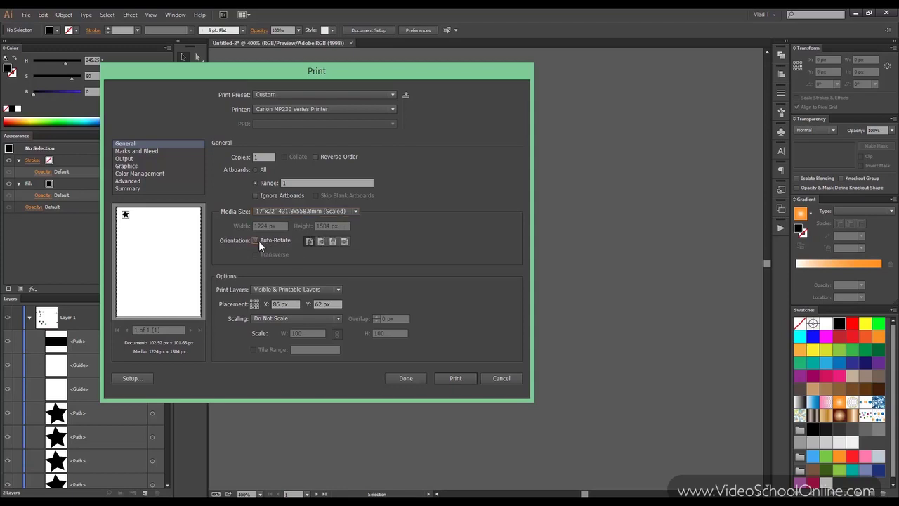
pyautogui.click(333, 241)
pyautogui.click(309, 242)
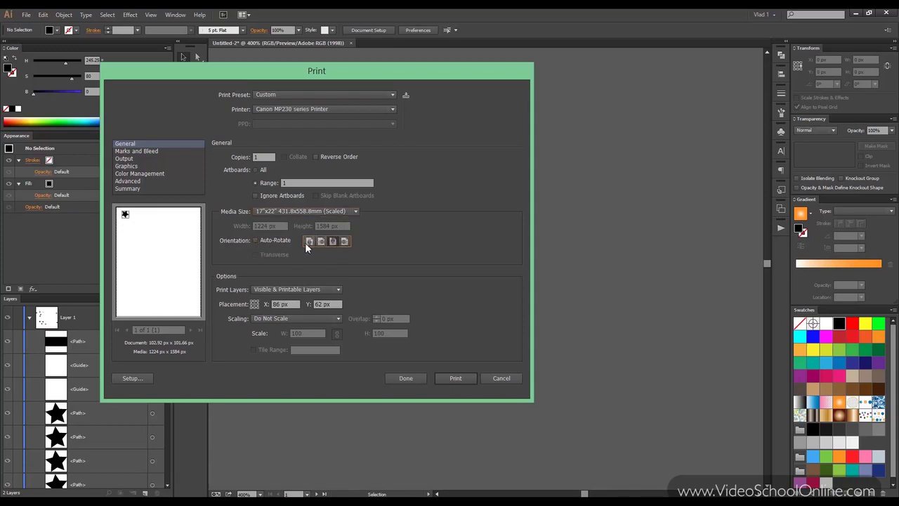
pyautogui.click(260, 241)
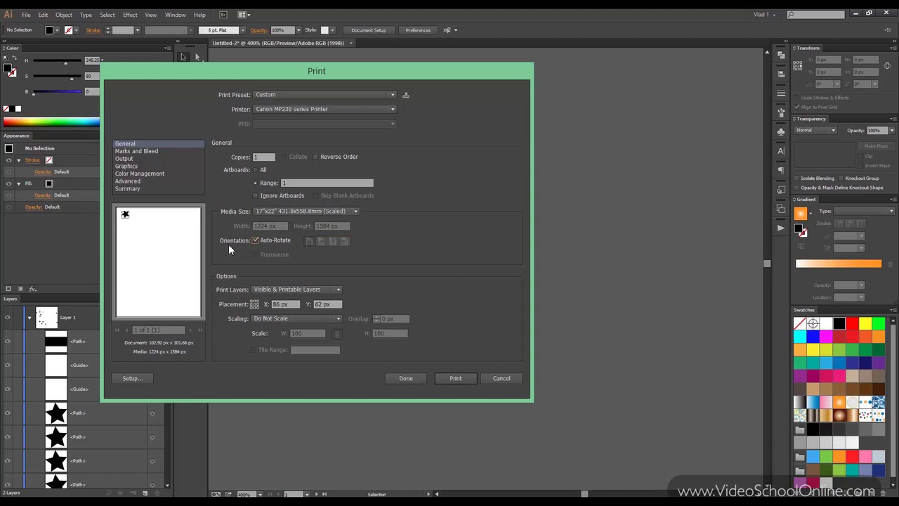
pyautogui.click(301, 288)
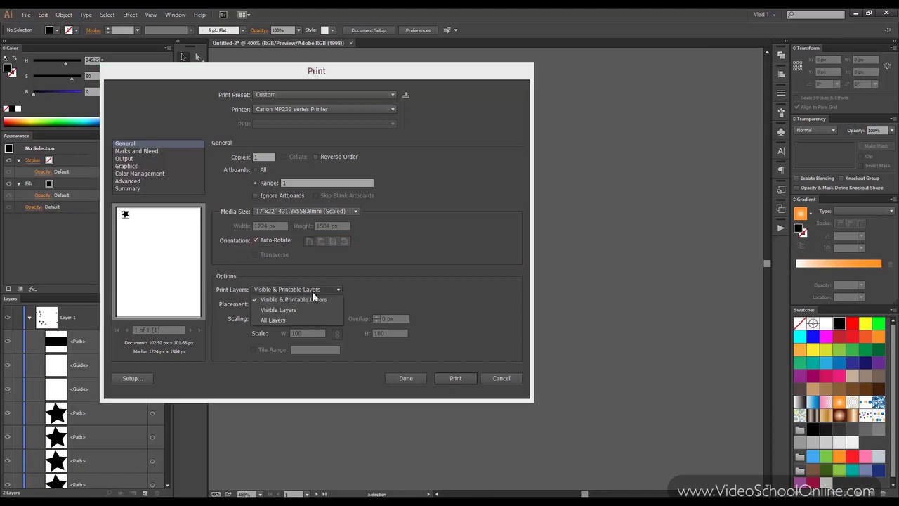
pyautogui.click(364, 278)
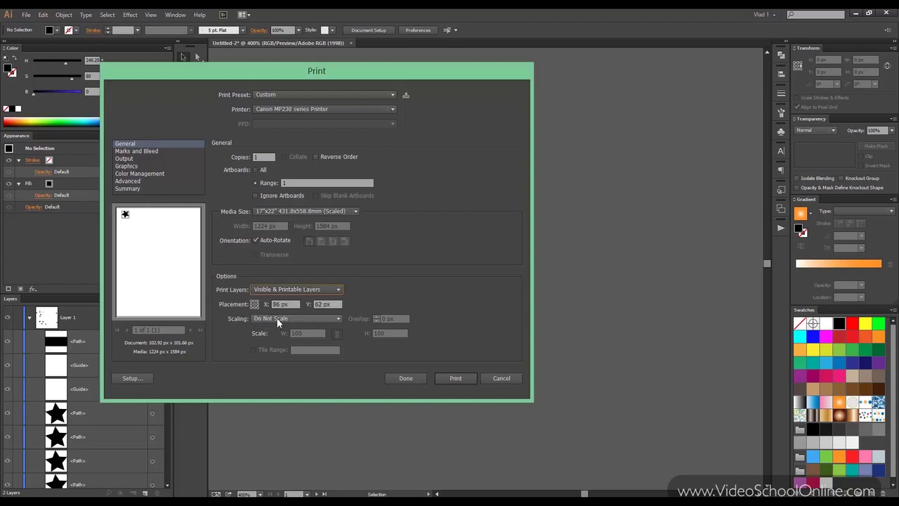
# - Place the star at the page's top-left, at X 9.96 px and Y 14.3 px
pyautogui.click(254, 304)
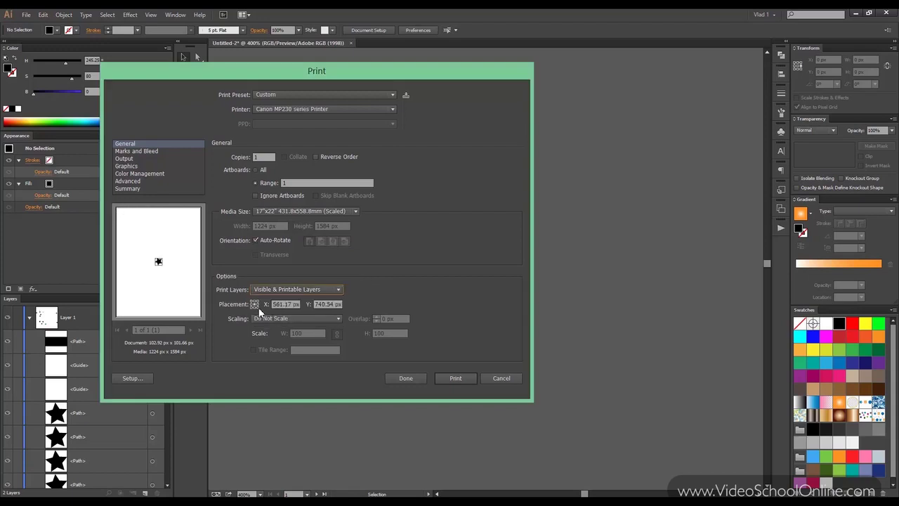
pyautogui.click(254, 302)
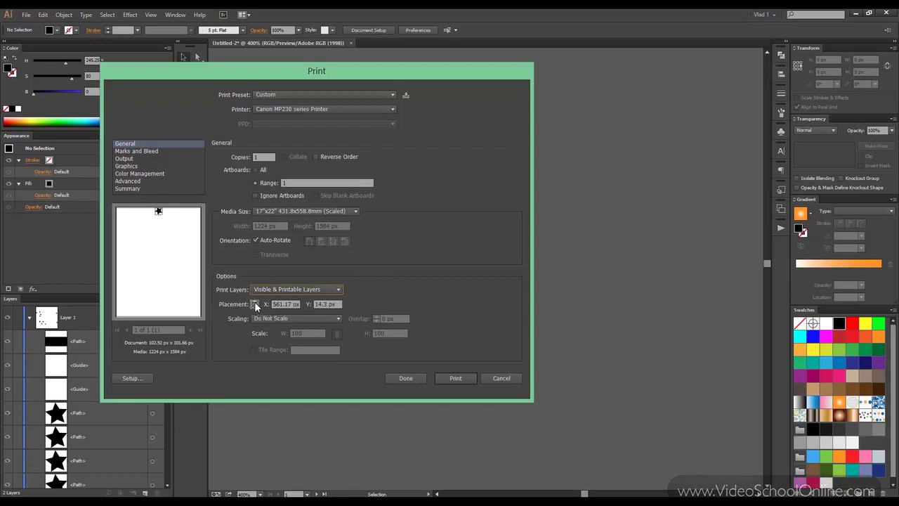
pyautogui.click(251, 302)
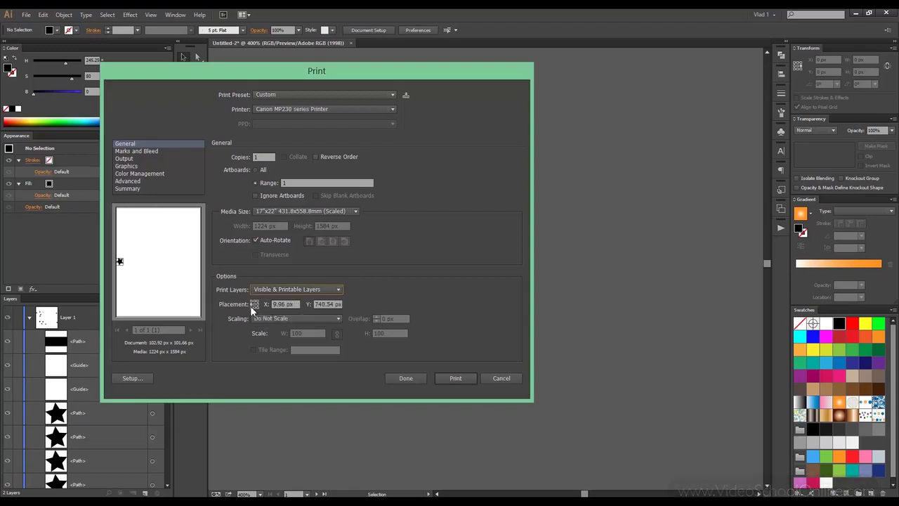
pyautogui.click(301, 307)
pyautogui.press('Tab')
# - Try Fit to Page, Tile Full Pages, Tile Imageable Areas and Custom scaling, then restore Do Not Scale
pyautogui.click(313, 321)
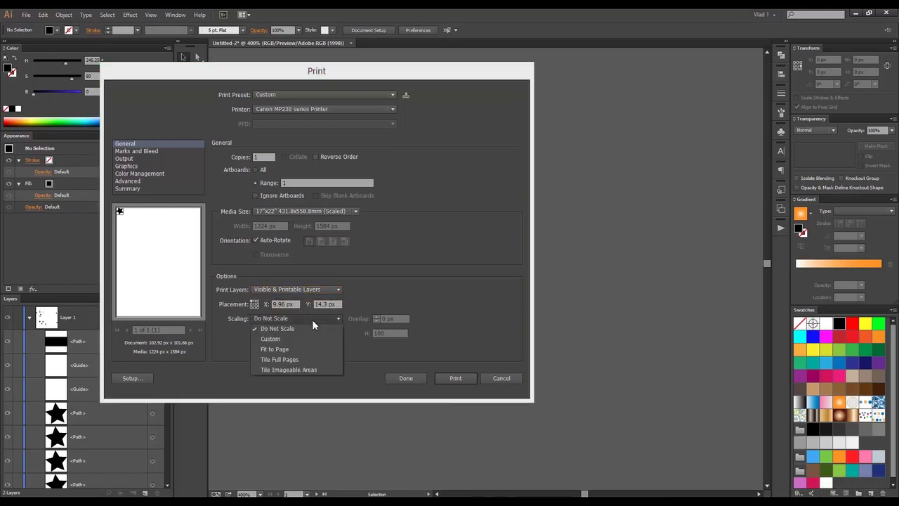
pyautogui.click(288, 348)
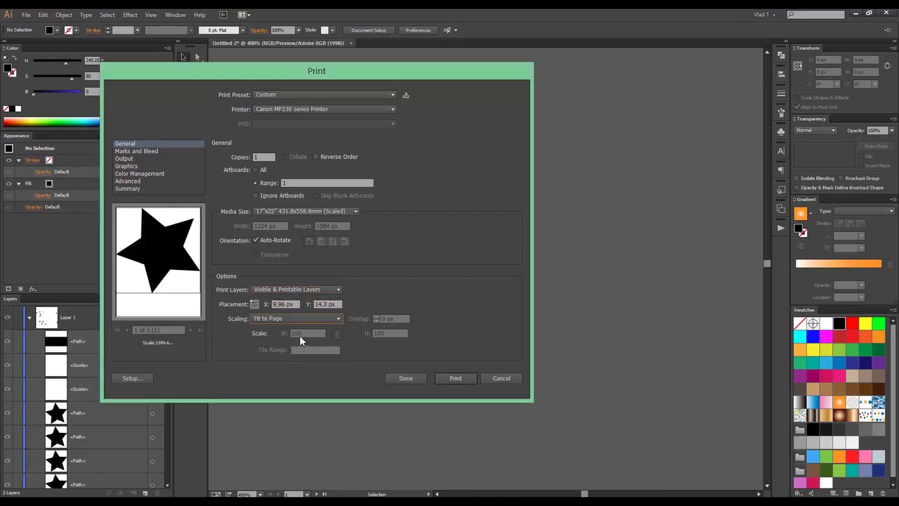
pyautogui.click(315, 319)
pyautogui.click(313, 360)
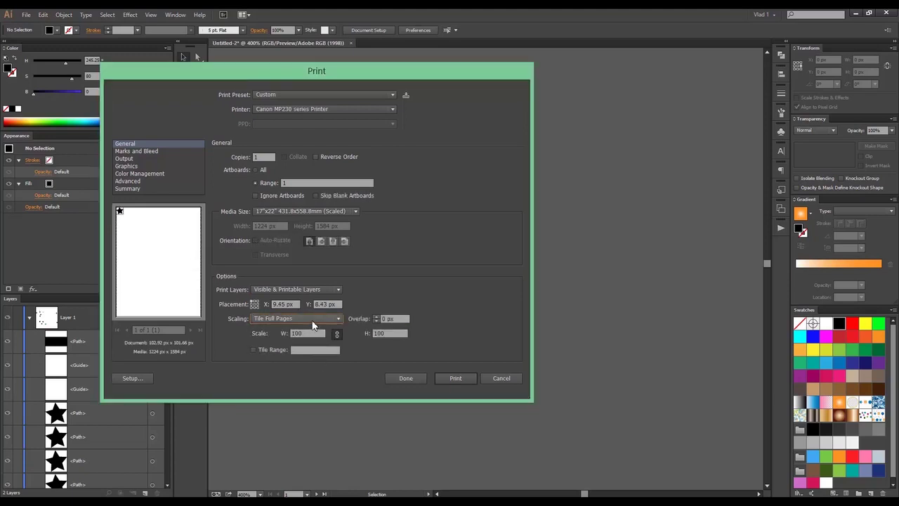
pyautogui.click(314, 323)
pyautogui.click(306, 370)
pyautogui.click(308, 320)
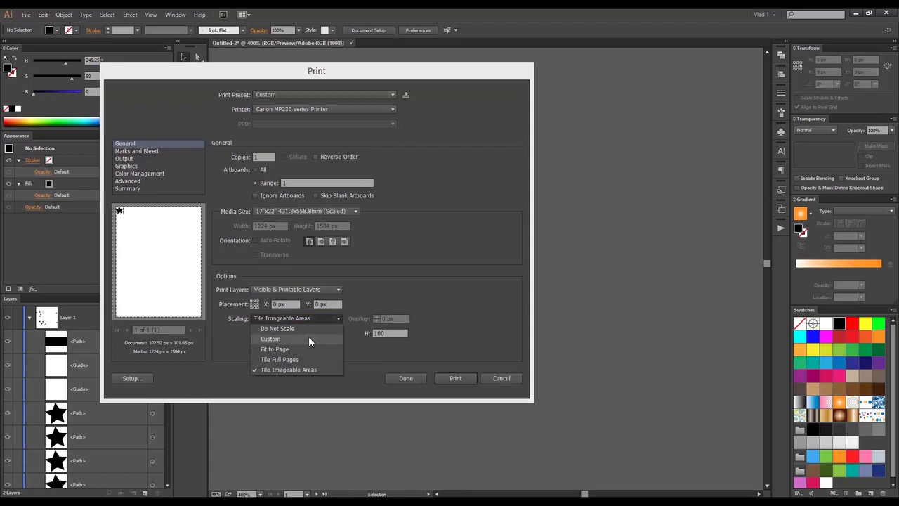
pyautogui.click(309, 339)
pyautogui.click(312, 321)
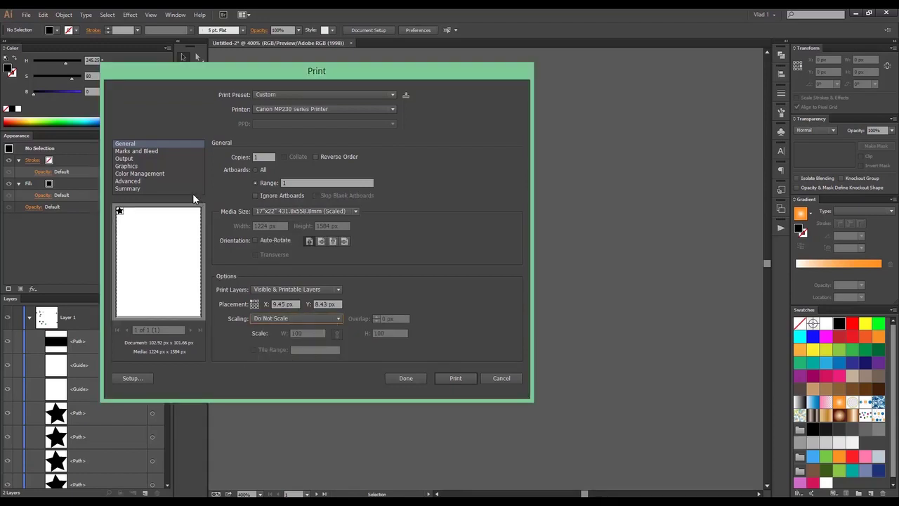
pyautogui.click(151, 151)
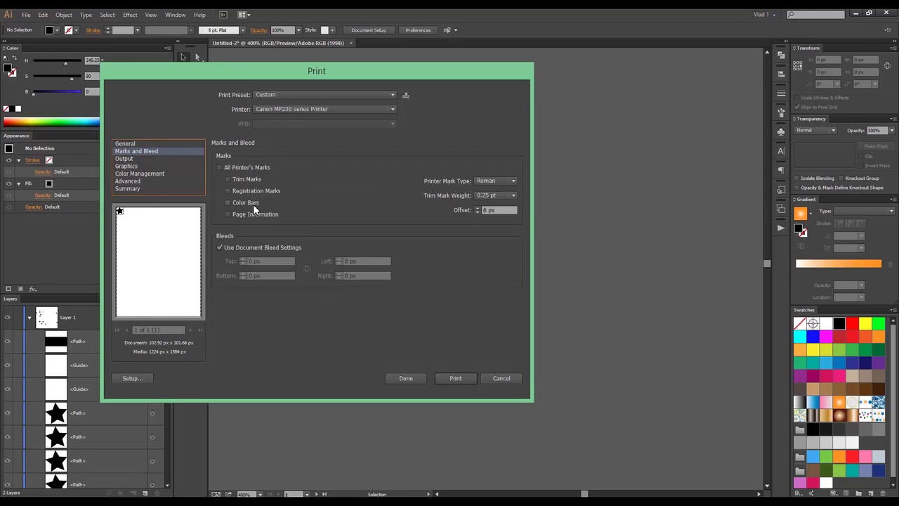
# - Check the Printer Mark Type options and leave Roman, with no marks enabled
pyautogui.click(488, 181)
pyautogui.click(476, 164)
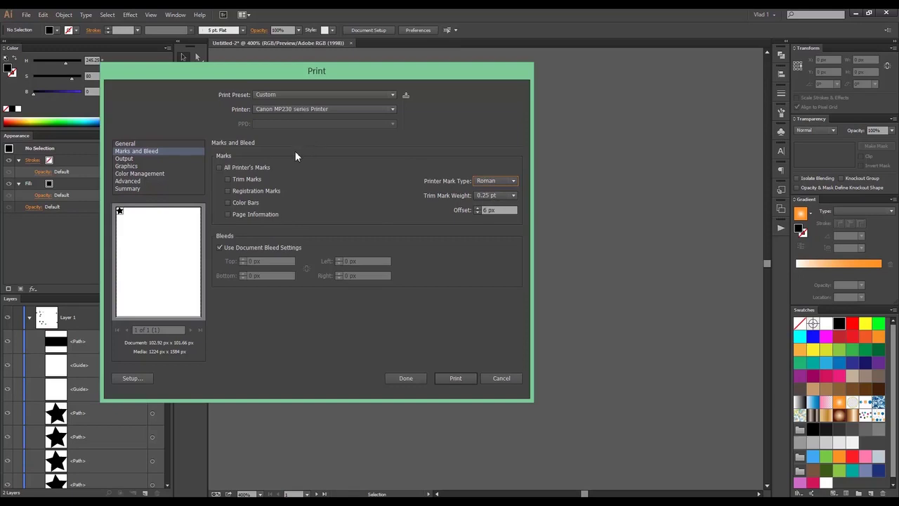
# - Browse the Output emulsion options, then the Graphics, Color Management and Advanced print settings
pyautogui.click(133, 157)
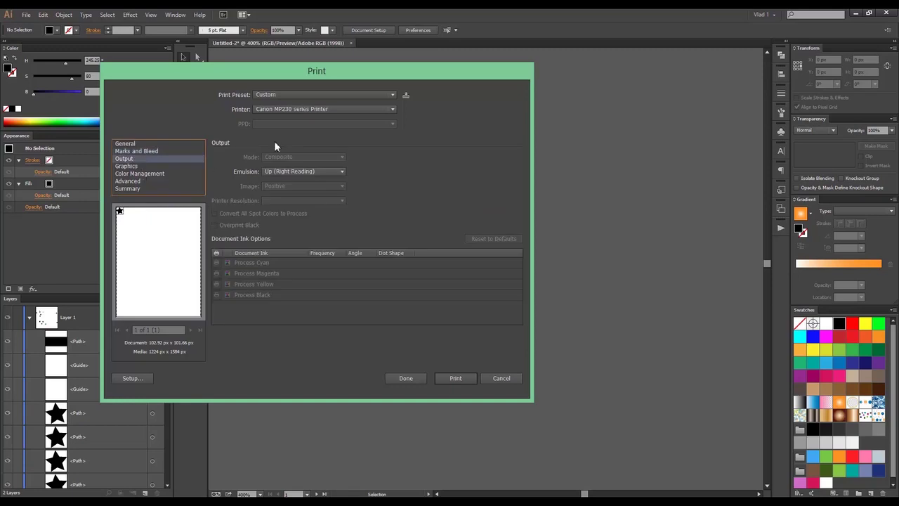
pyautogui.click(323, 171)
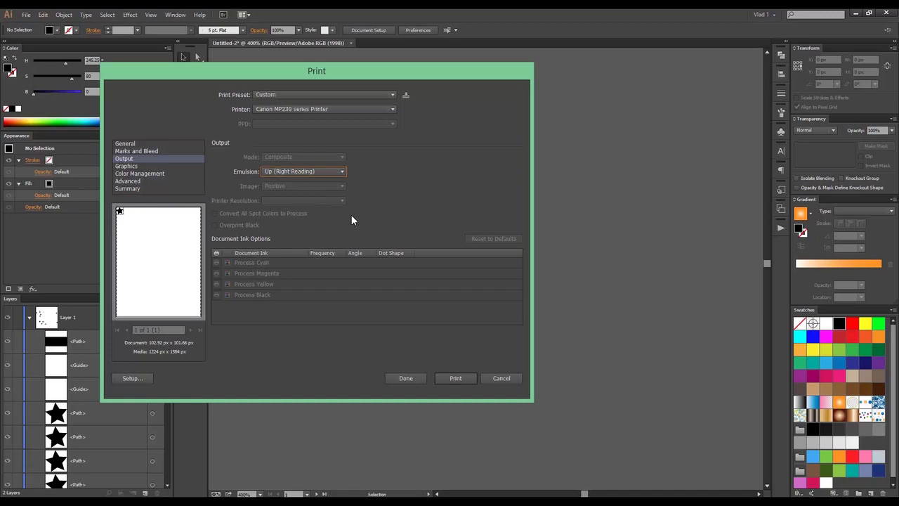
pyautogui.click(130, 166)
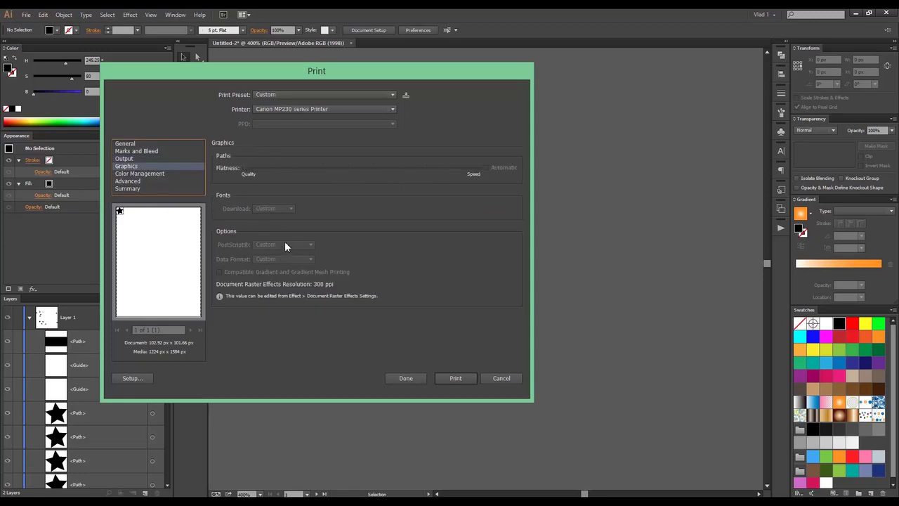
pyautogui.click(133, 174)
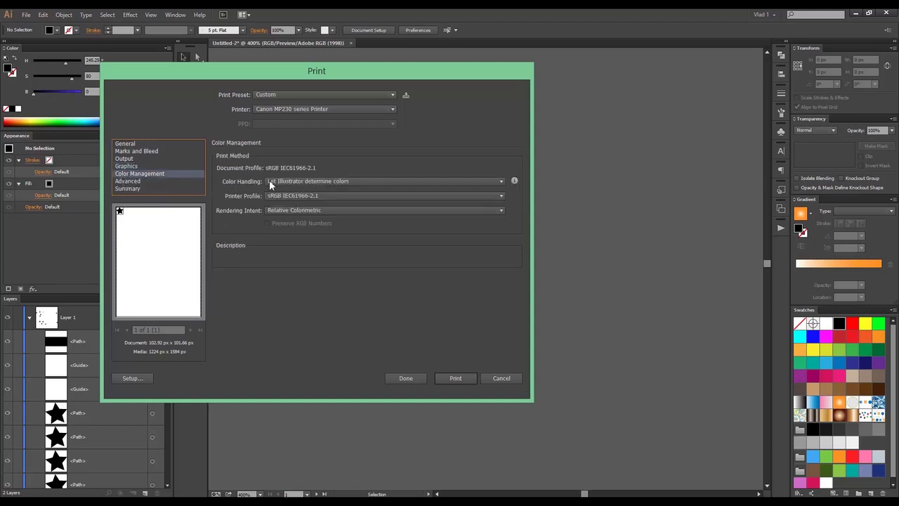
pyautogui.click(124, 182)
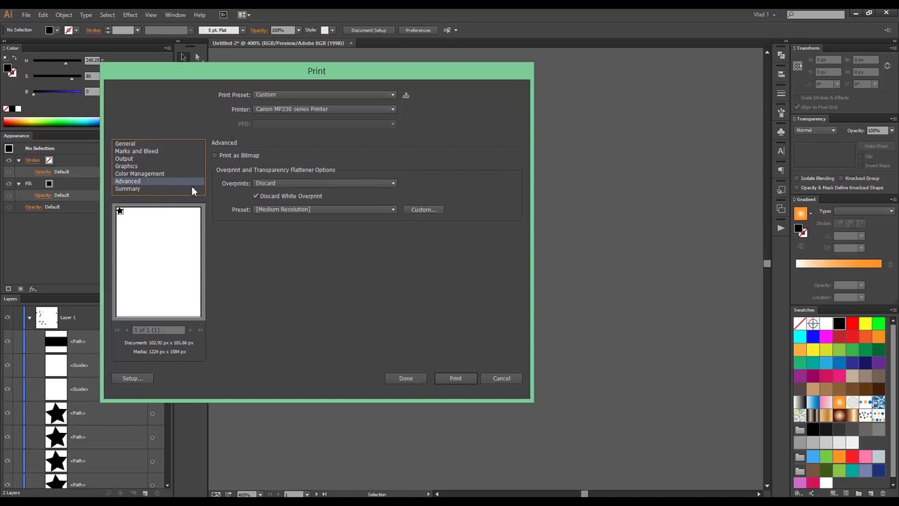
# - Scroll through the print Summary showing the Medium Resolution flattener preset, then open system Setup
pyautogui.click(127, 189)
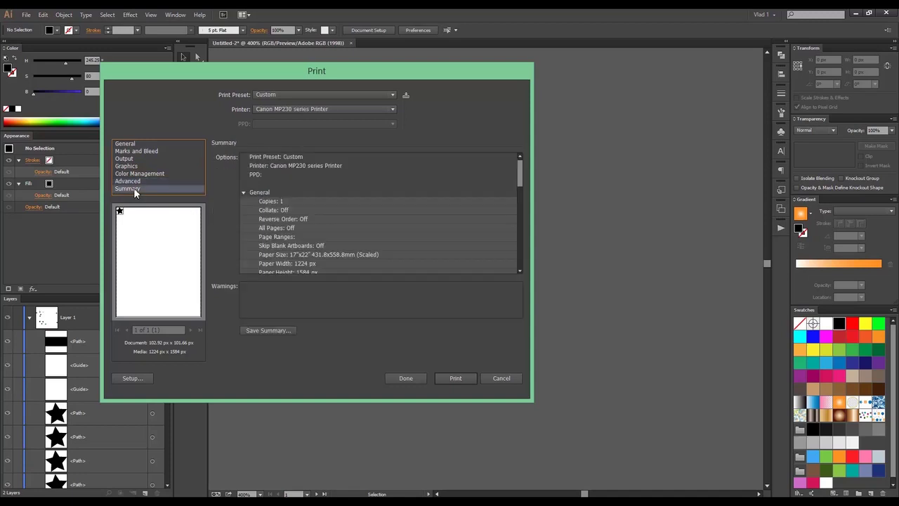
pyautogui.scroll(-3, 378, 180)
pyautogui.scroll(3, 428, 186)
pyautogui.scroll(-4, 430, 187)
pyautogui.scroll(-3, 428, 187)
pyautogui.scroll(-3, 427, 182)
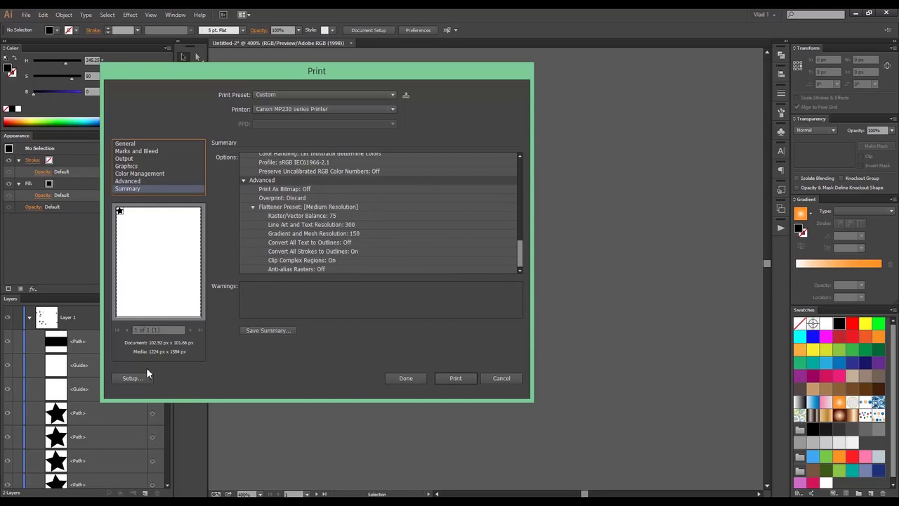
pyautogui.click(145, 380)
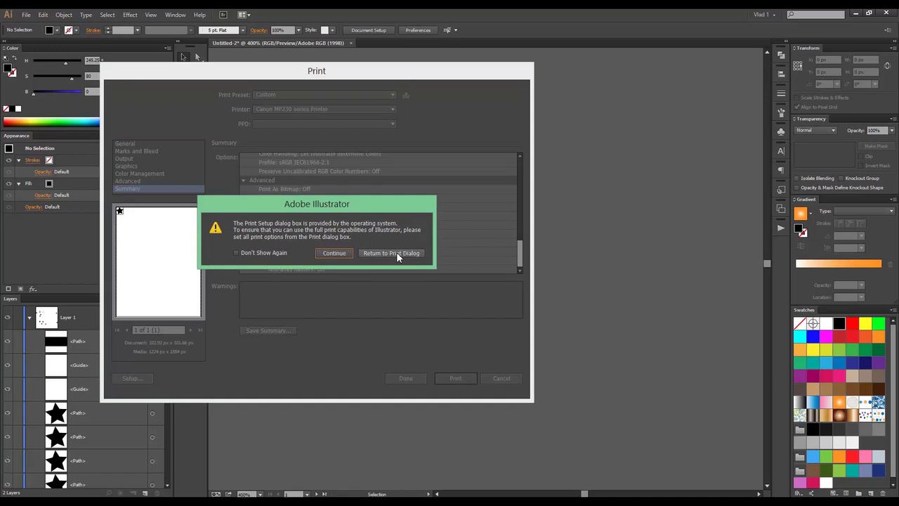
pyautogui.click(396, 255)
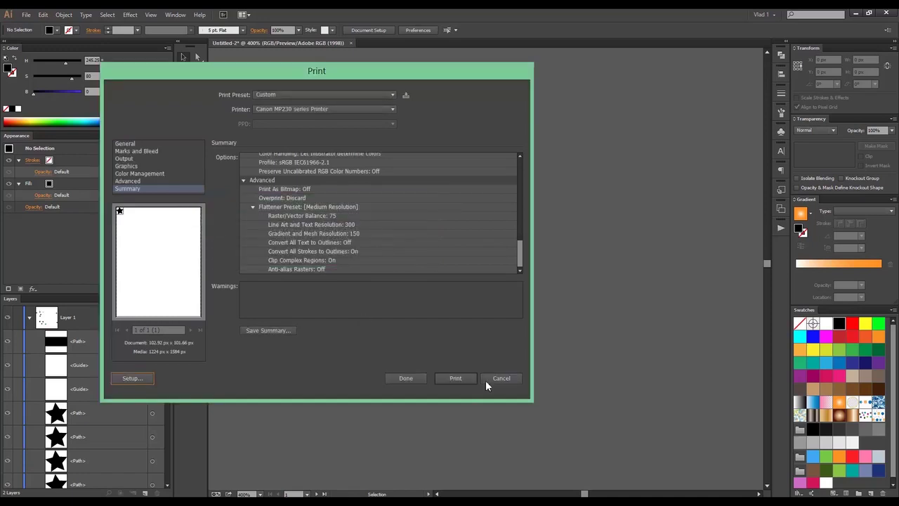